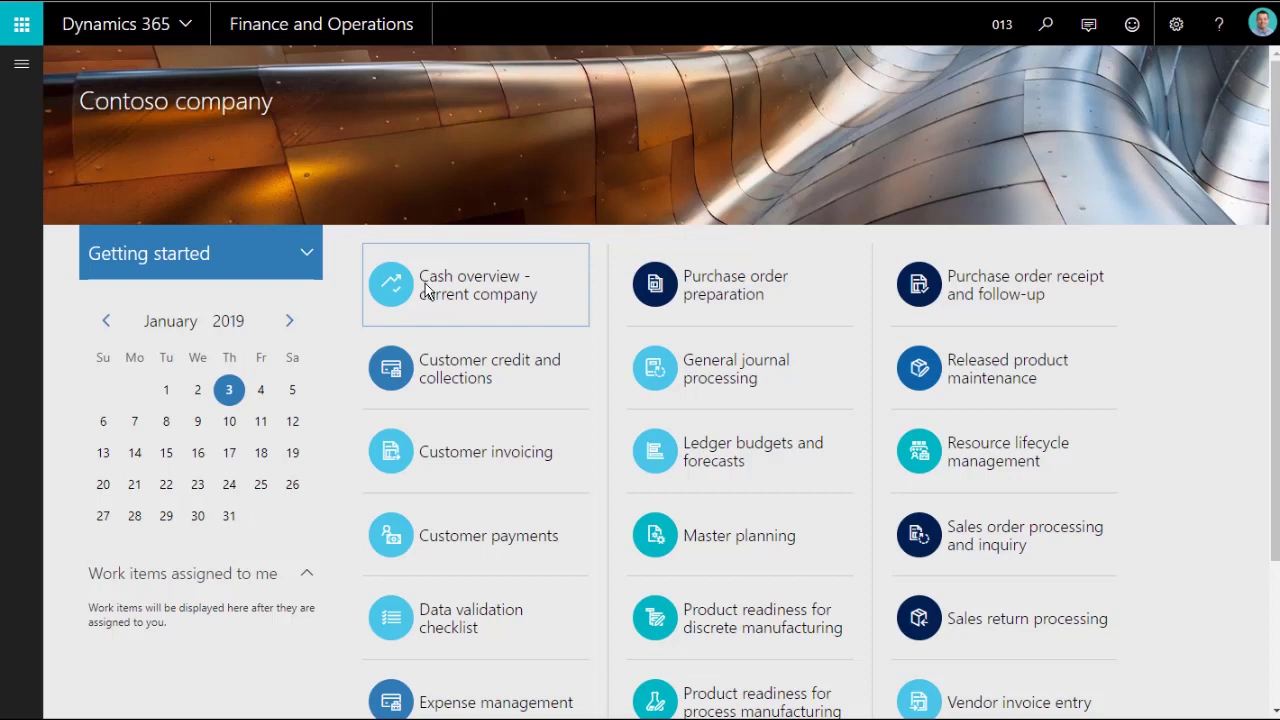
# Step: From the Cash overview tile's Personalize menu, open the personalization toolbar for the whole dashboard
pyautogui.rightClick(425, 290)
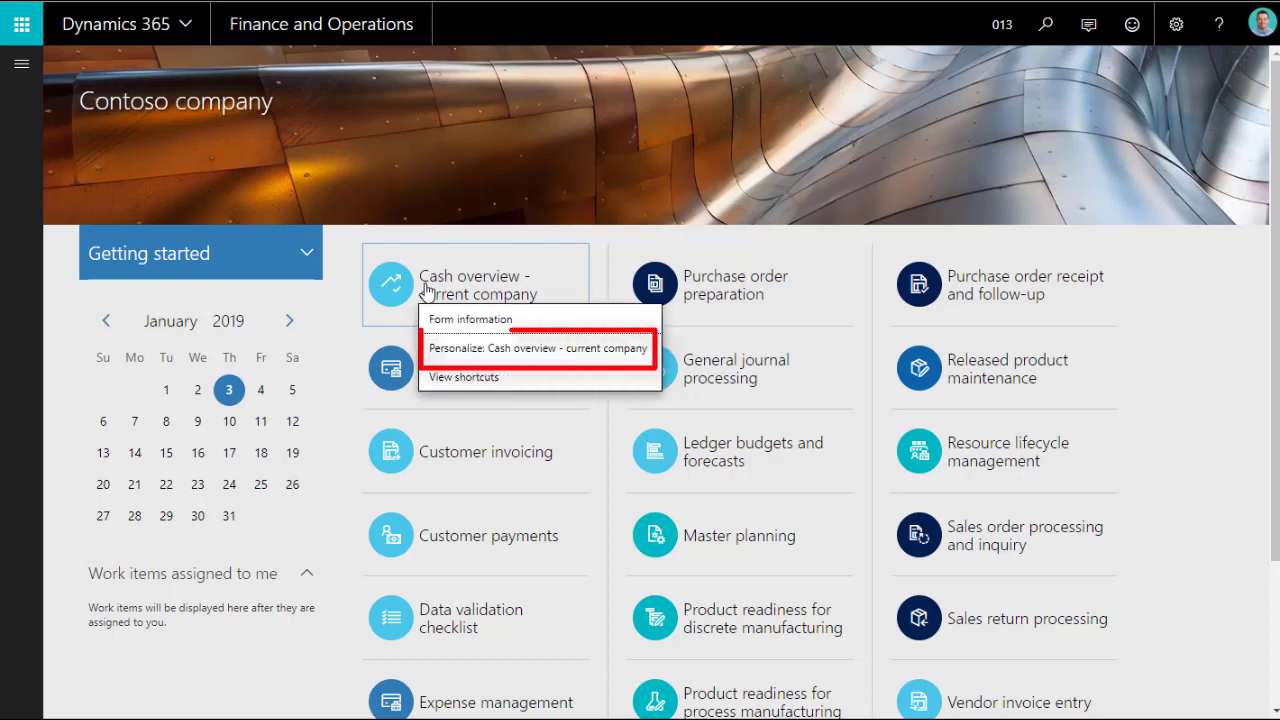
pyautogui.click(471, 350)
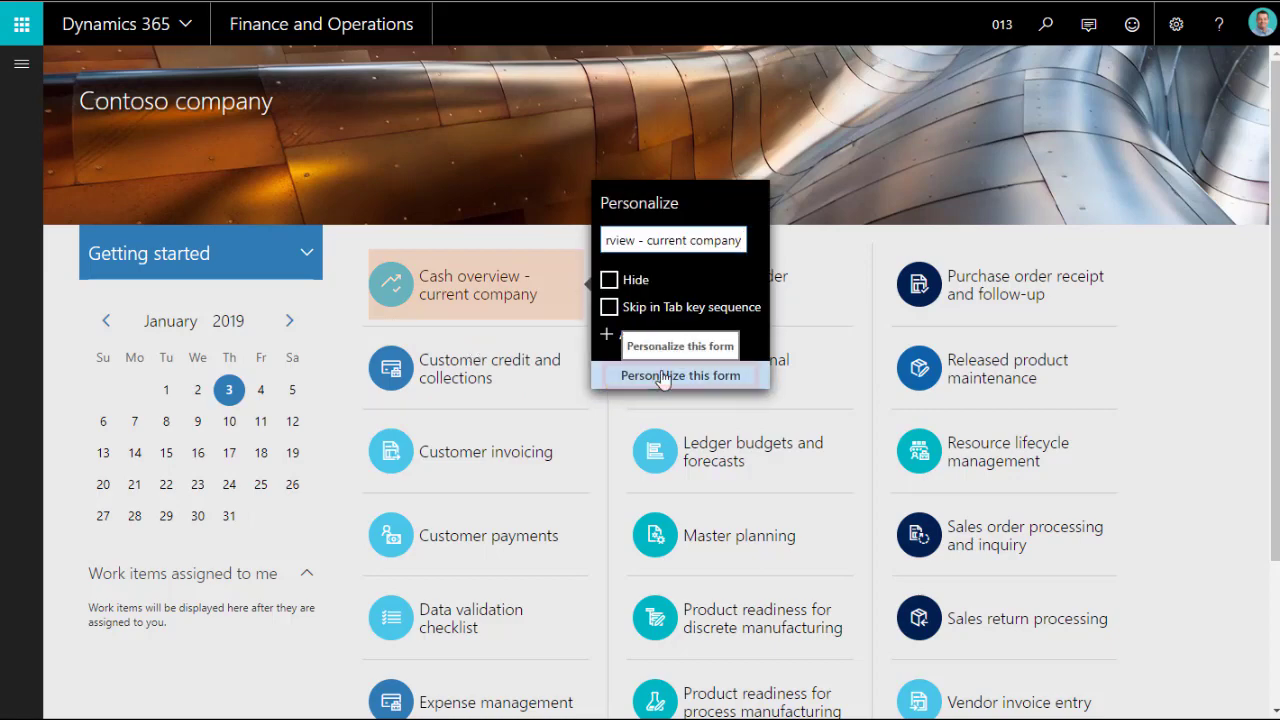
pyautogui.click(663, 378)
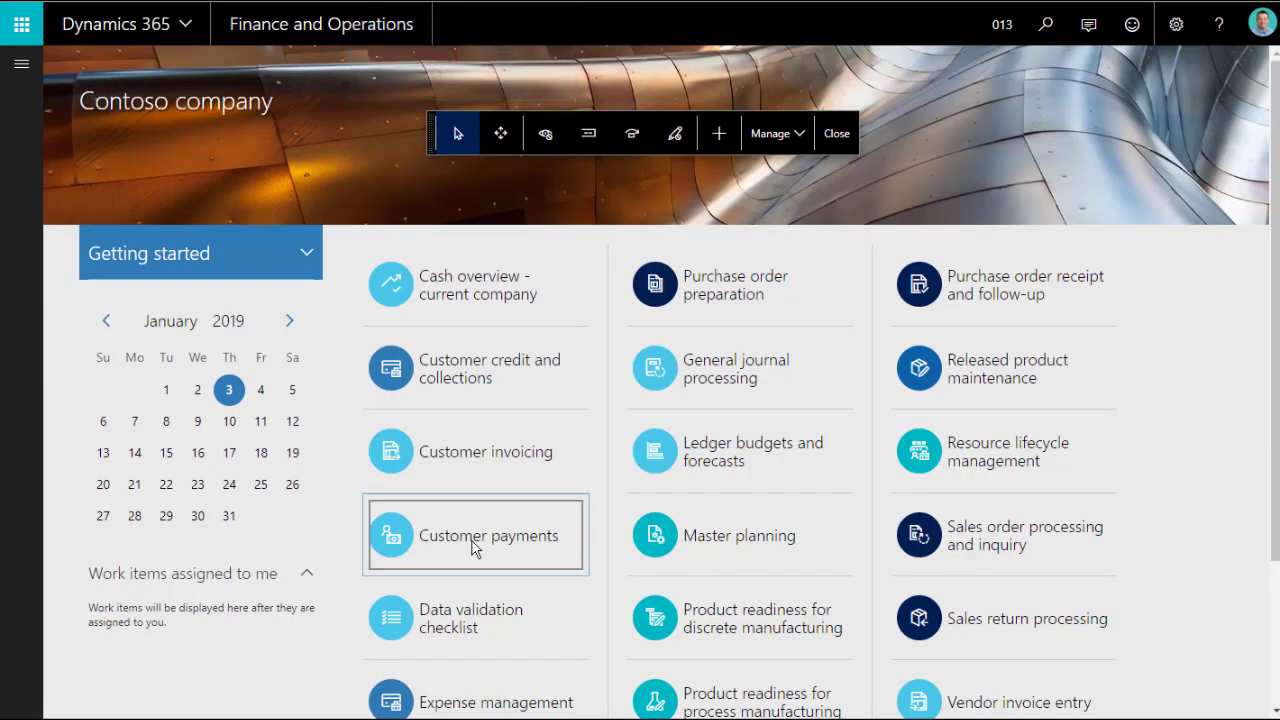
# Step: Change the Customer payments tile's name to 'Payment processing'
pyautogui.click(472, 541)
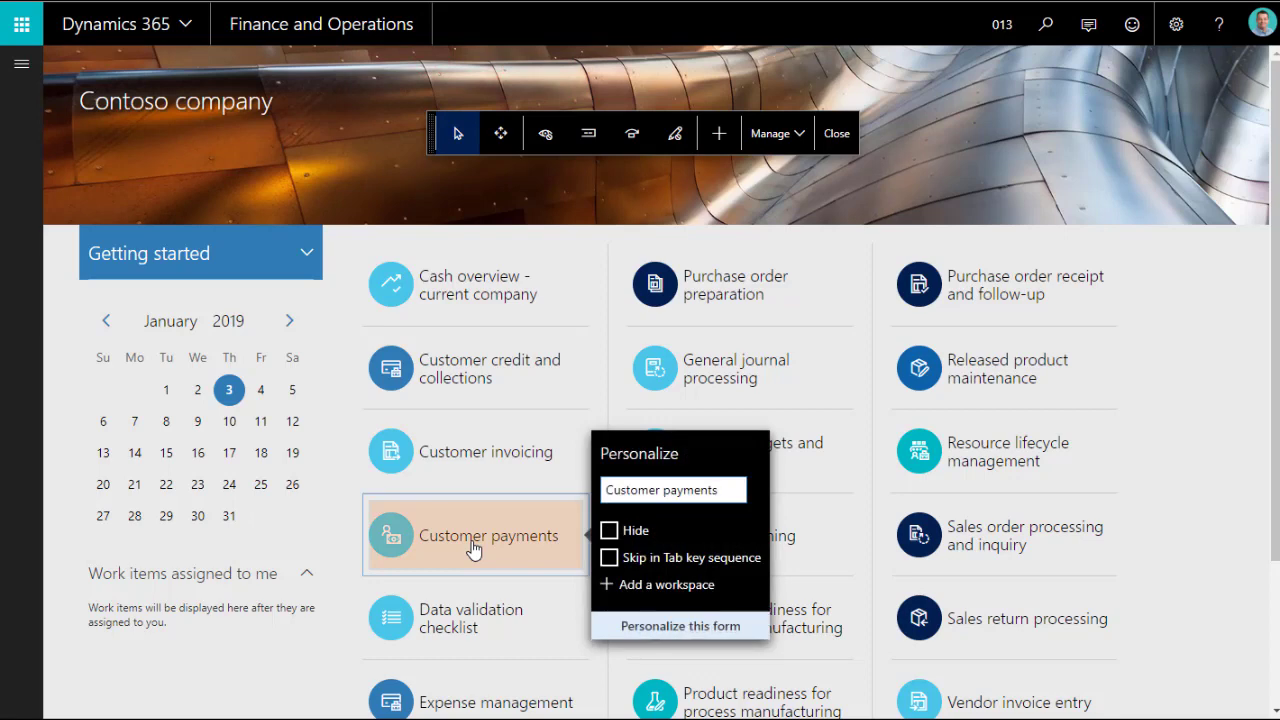
pyautogui.tripleClick(718, 489)
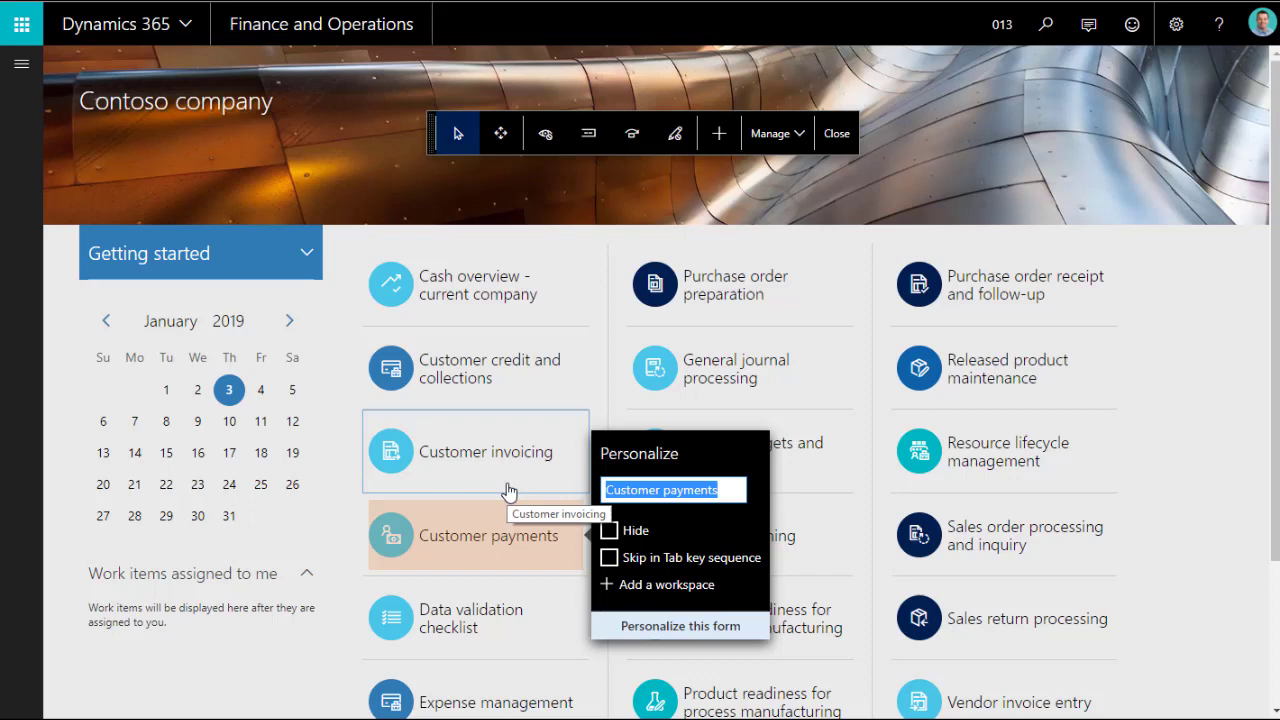
pyautogui.write('Payment processing')
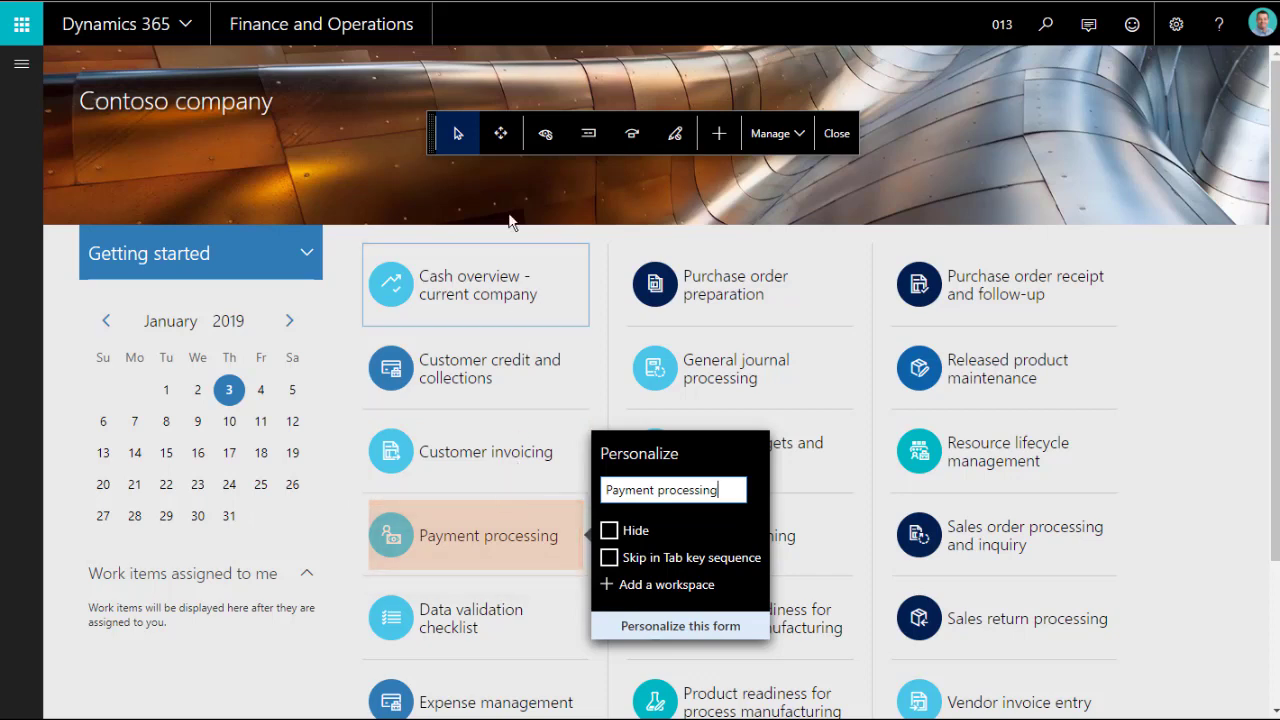
# Step: Drag the Payment processing tile above Cash overview at the top of the first column
pyautogui.click(500, 135)
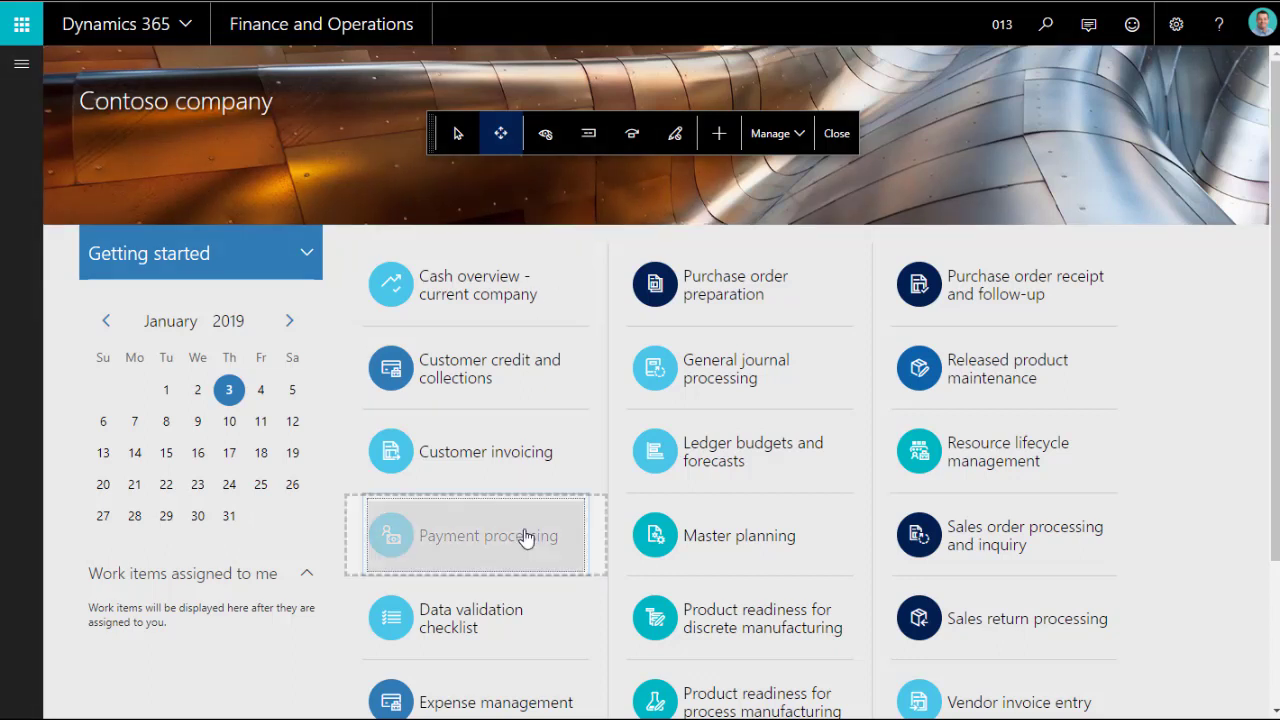
pyautogui.moveTo(525, 538); pyautogui.dragTo(498, 268)
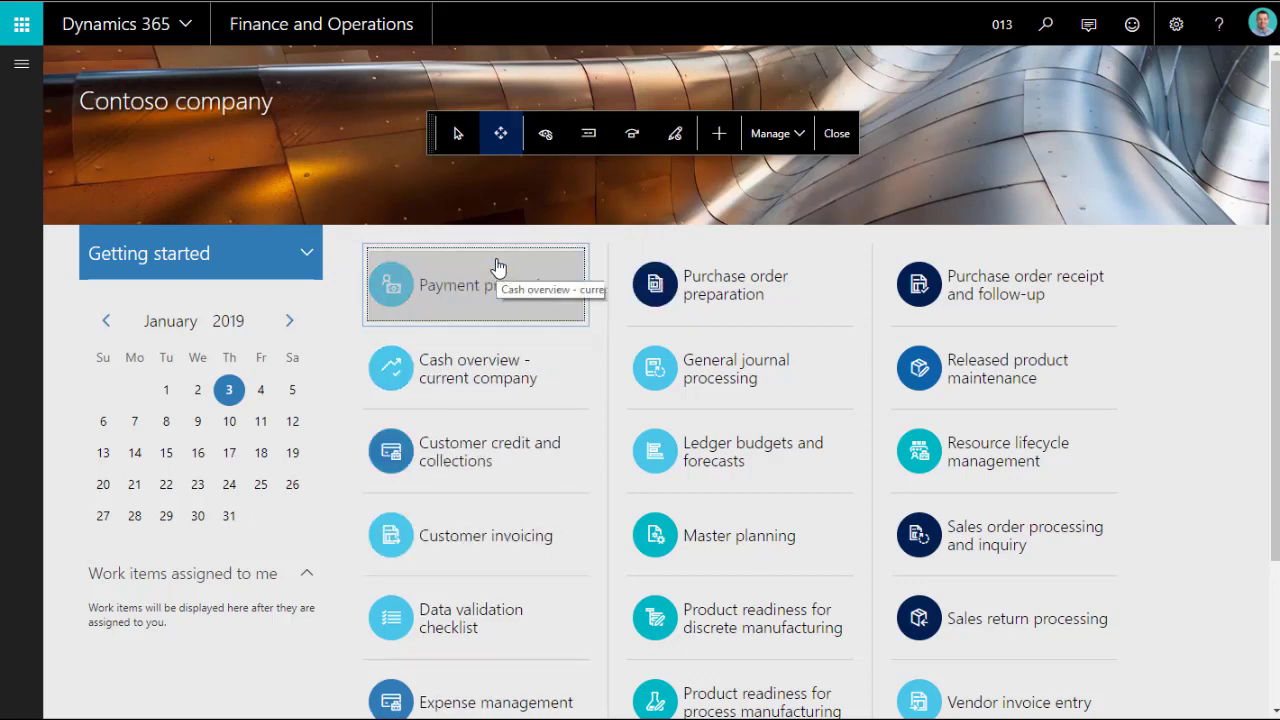
# Step: Hide the General journal processing tile and close the personalization toolbar
pyautogui.click(548, 143)
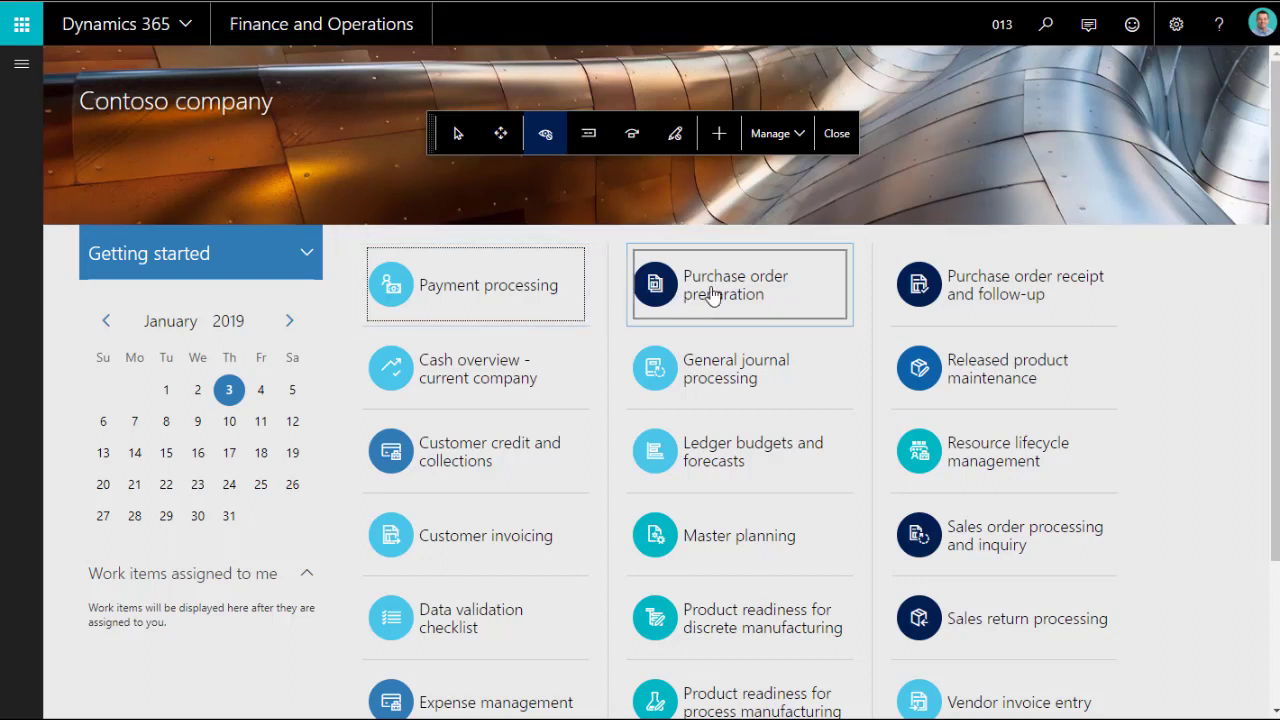
pyautogui.click(776, 387)
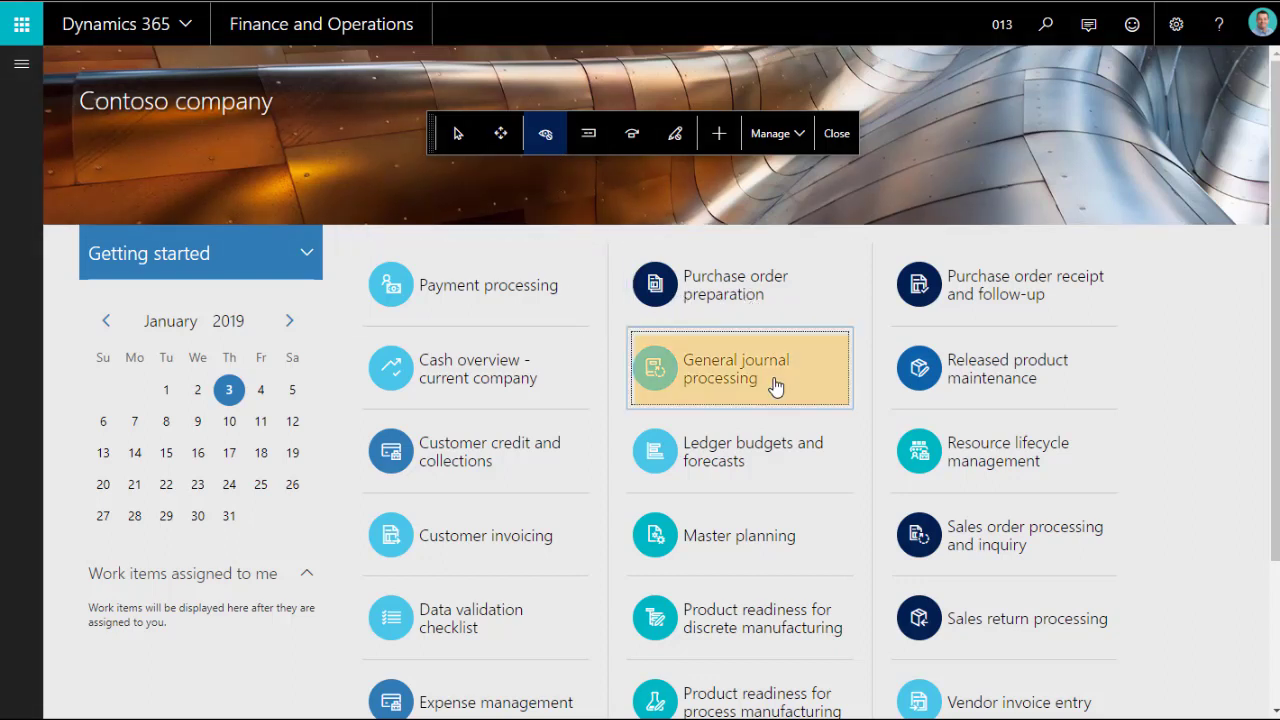
pyautogui.click(837, 134)
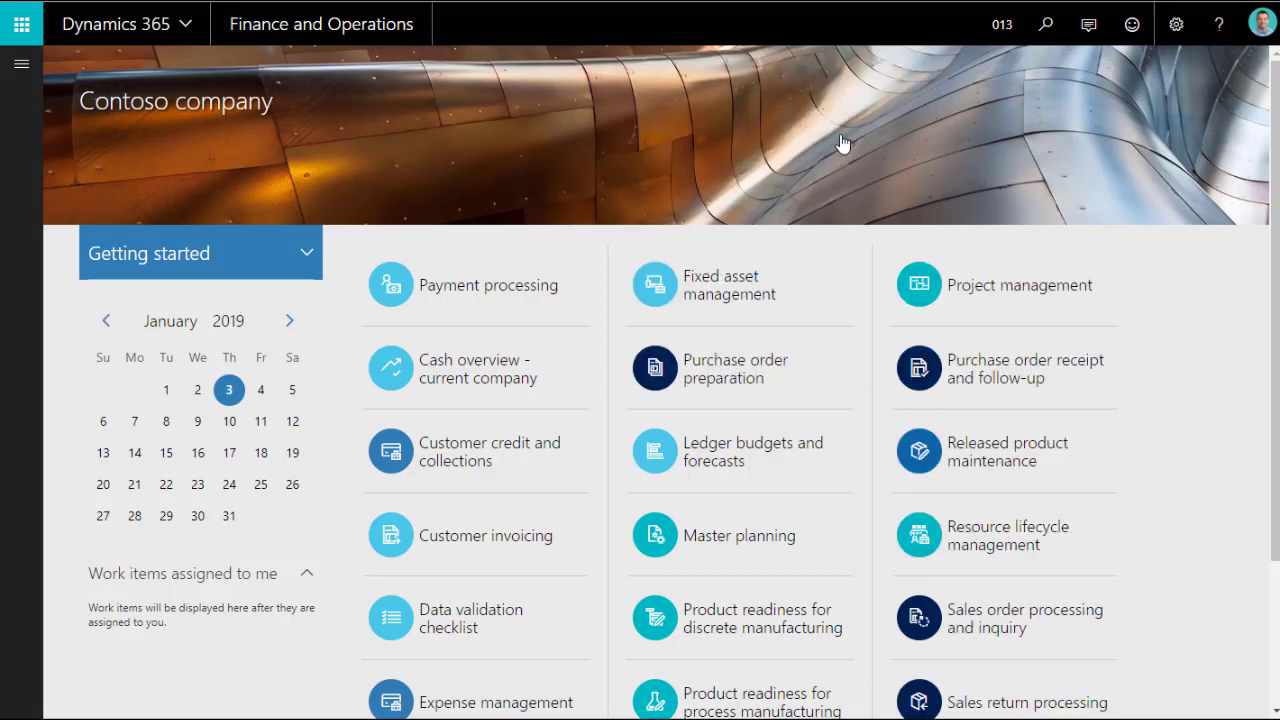
# Step: Reopen dashboard personalization, hide the calendar, and close the toolbar
pyautogui.rightClick(738, 372)
pyautogui.click(789, 432)
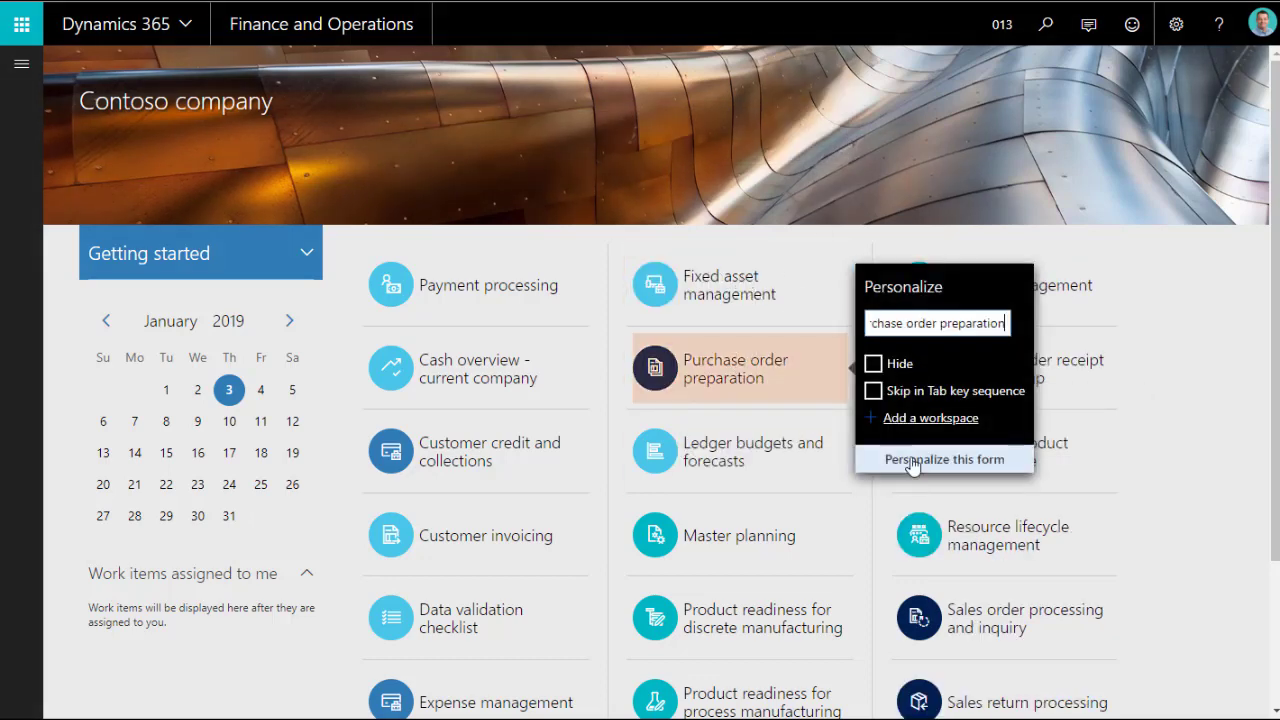
pyautogui.click(912, 462)
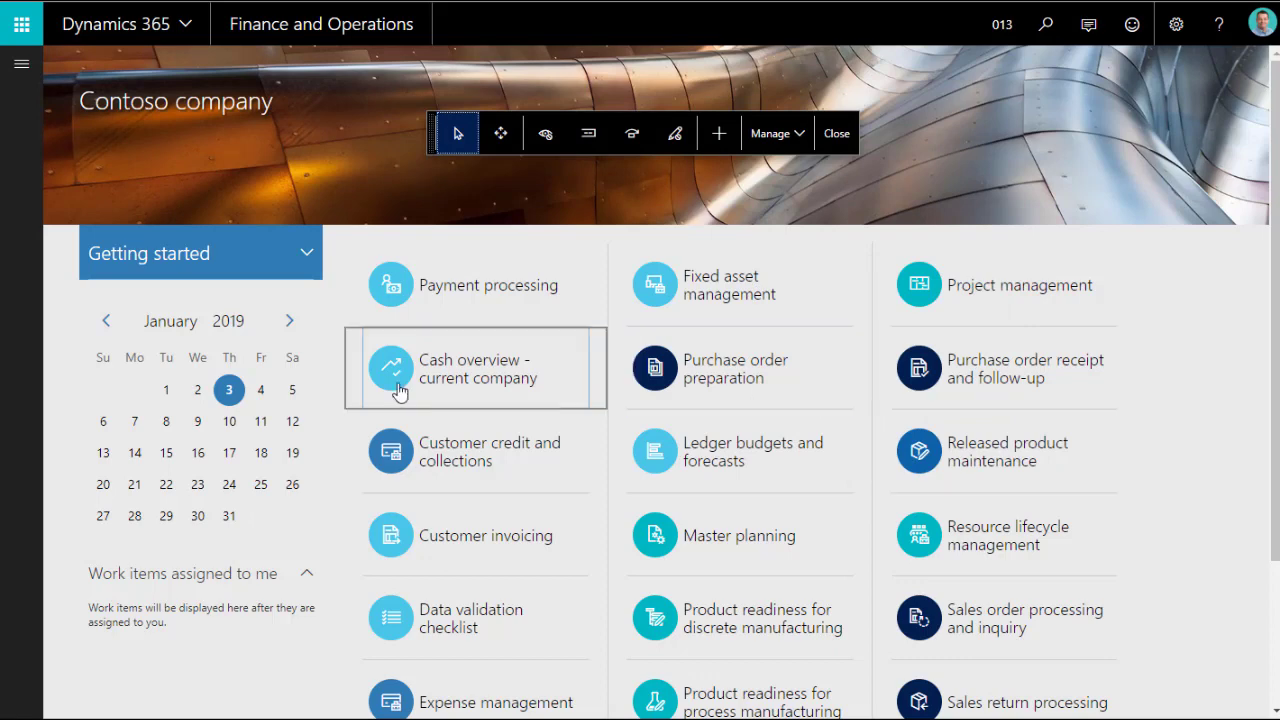
pyautogui.click(545, 136)
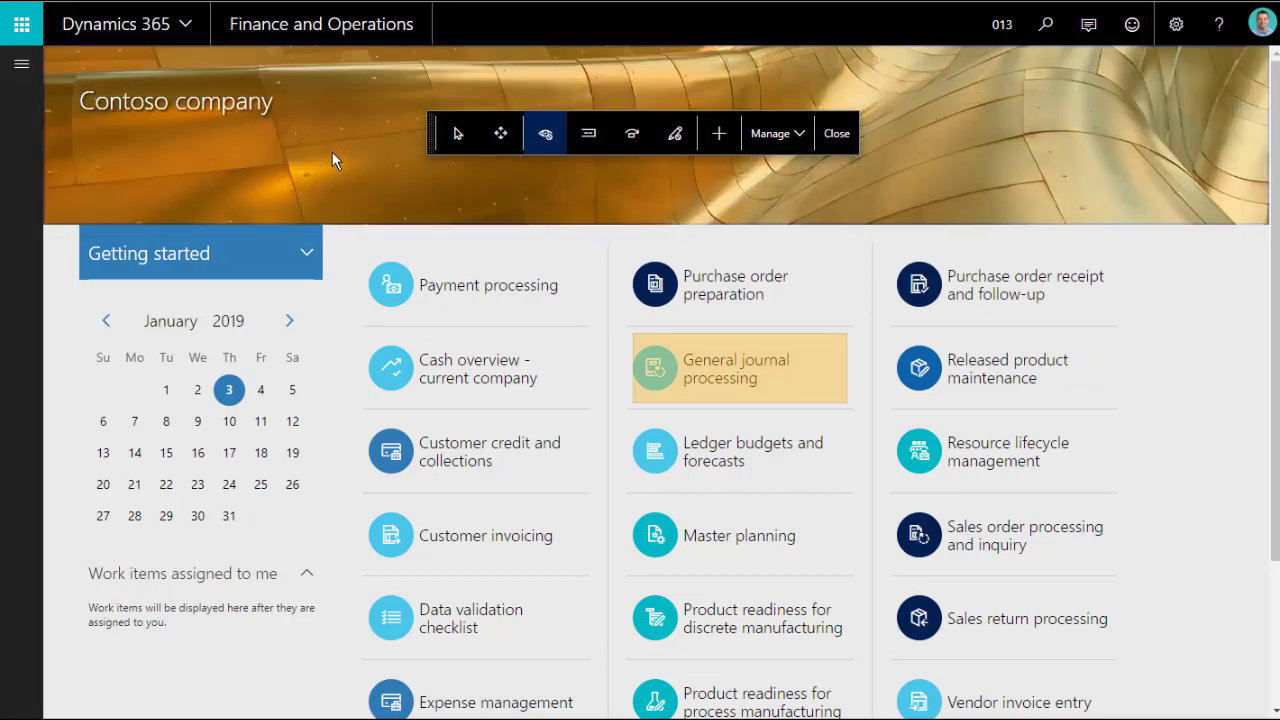
pyautogui.click(309, 341)
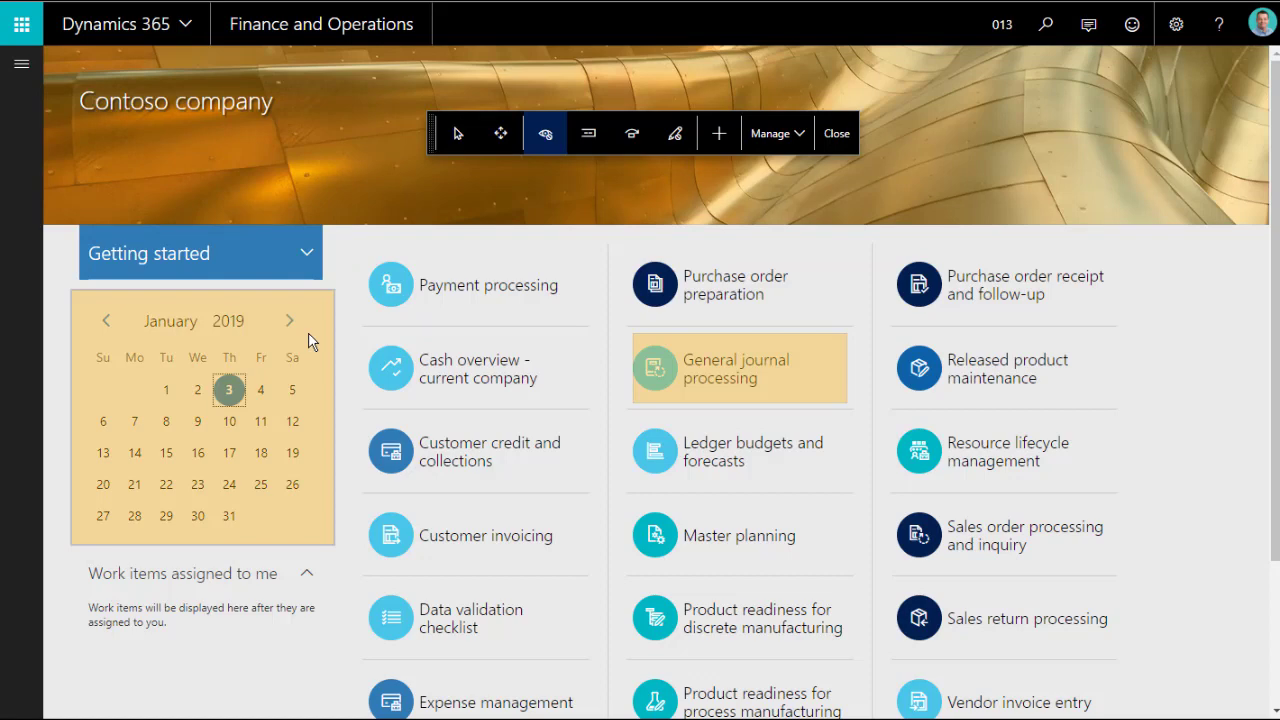
pyautogui.click(837, 135)
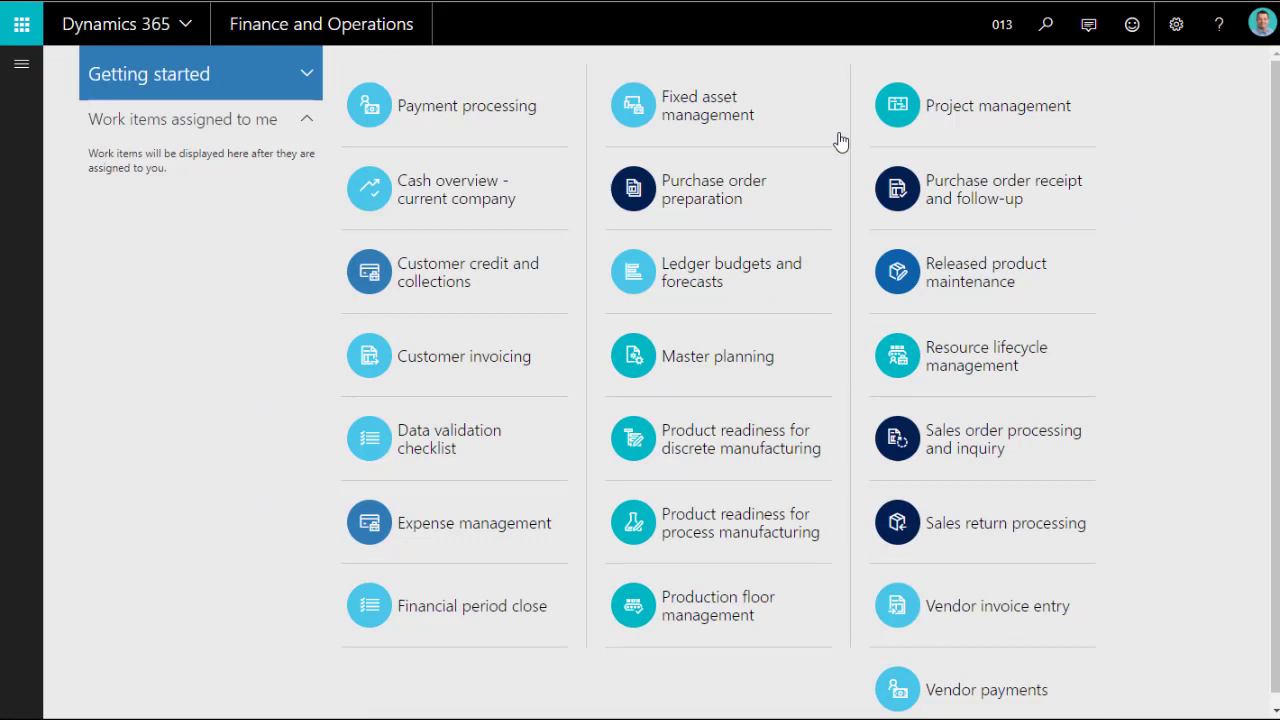
# Step: Reopen dashboard personalization and use Manage > Clear to remove all dashboard customizations
pyautogui.rightClick(830, 125)
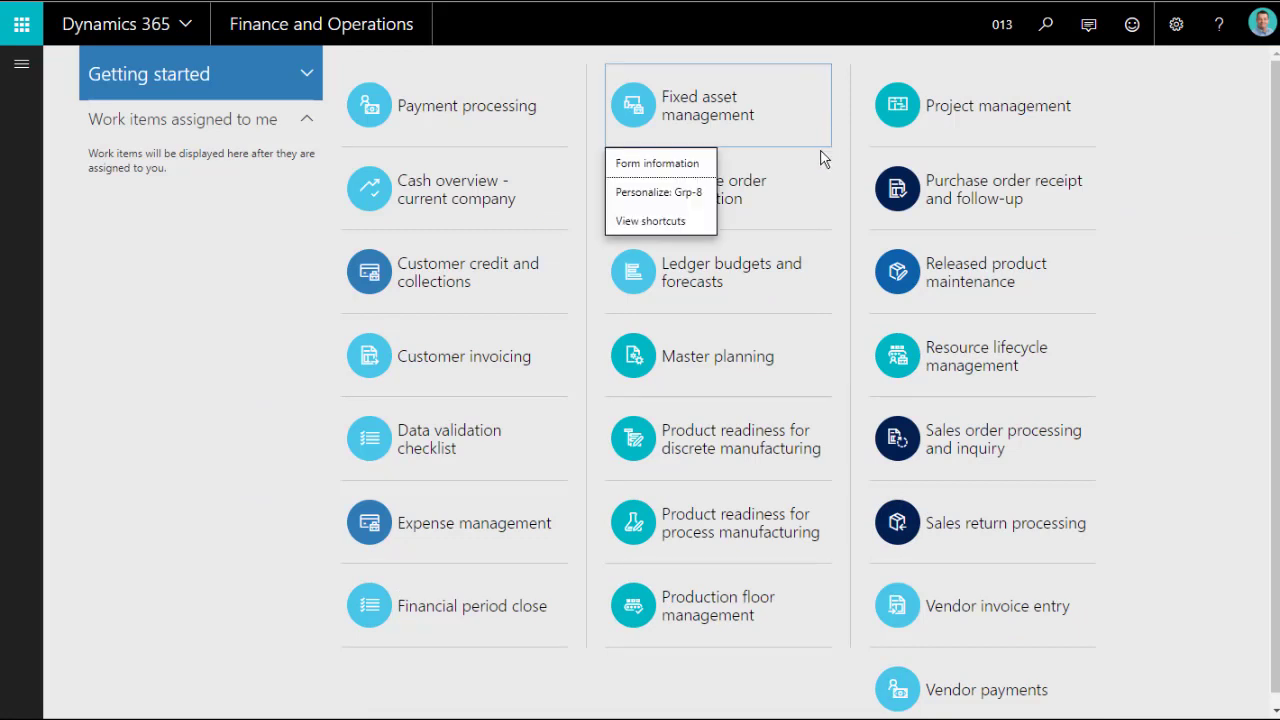
pyautogui.click(676, 202)
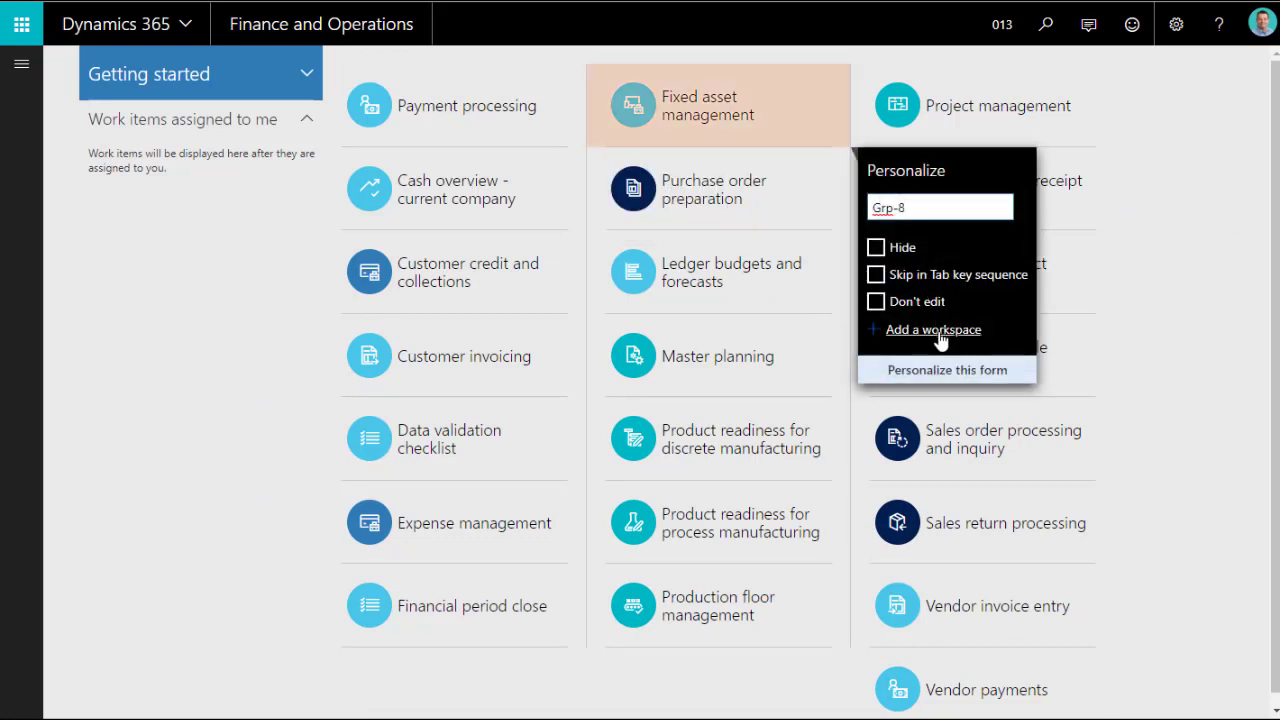
pyautogui.click(948, 372)
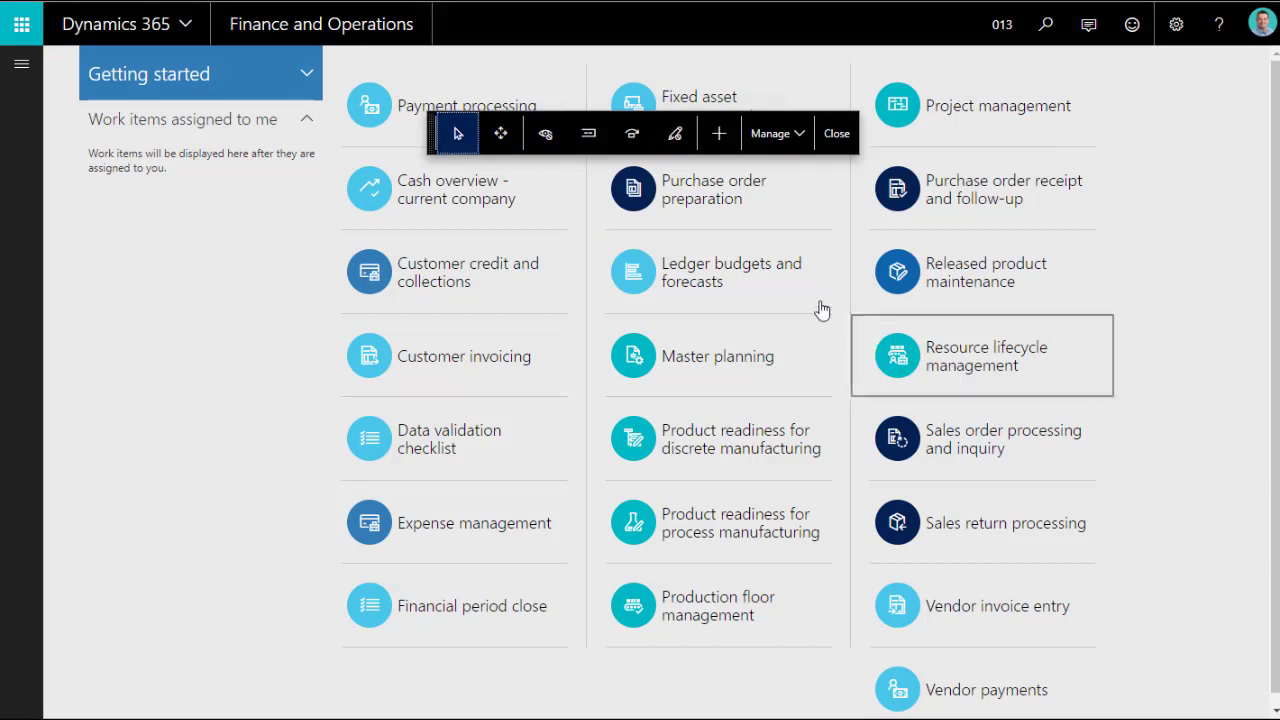
pyautogui.click(798, 140)
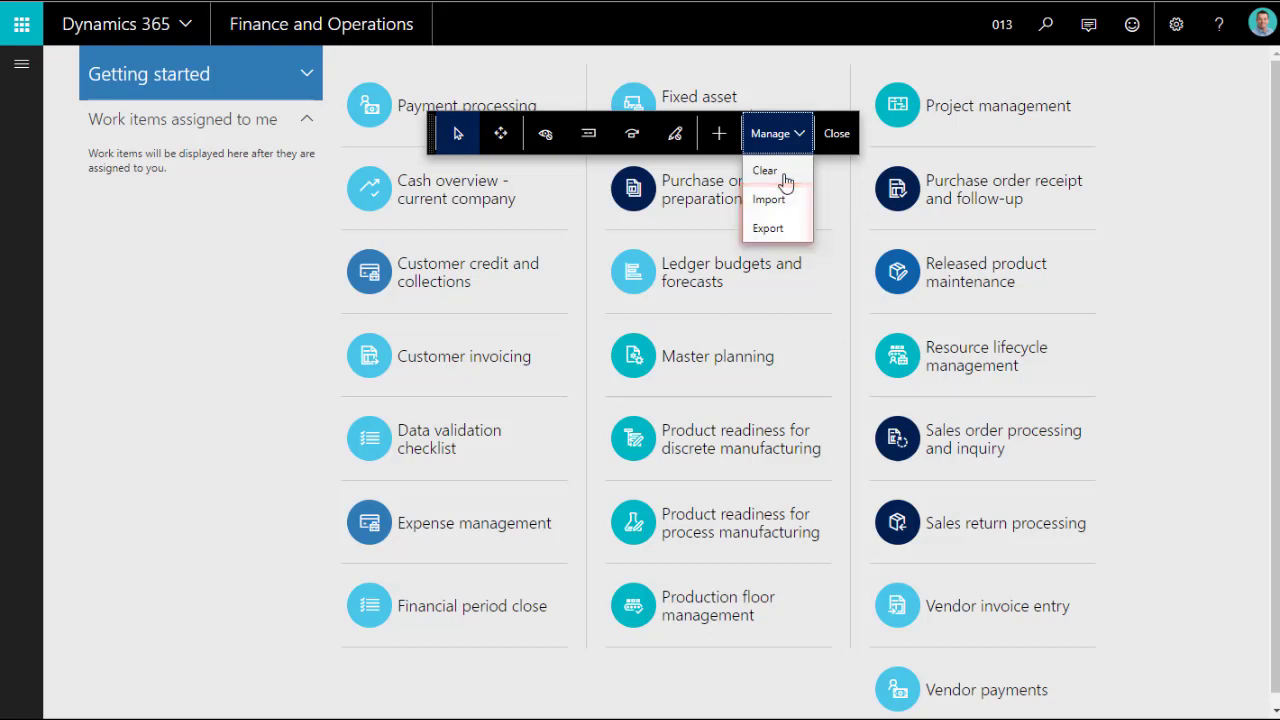
pyautogui.click(786, 180)
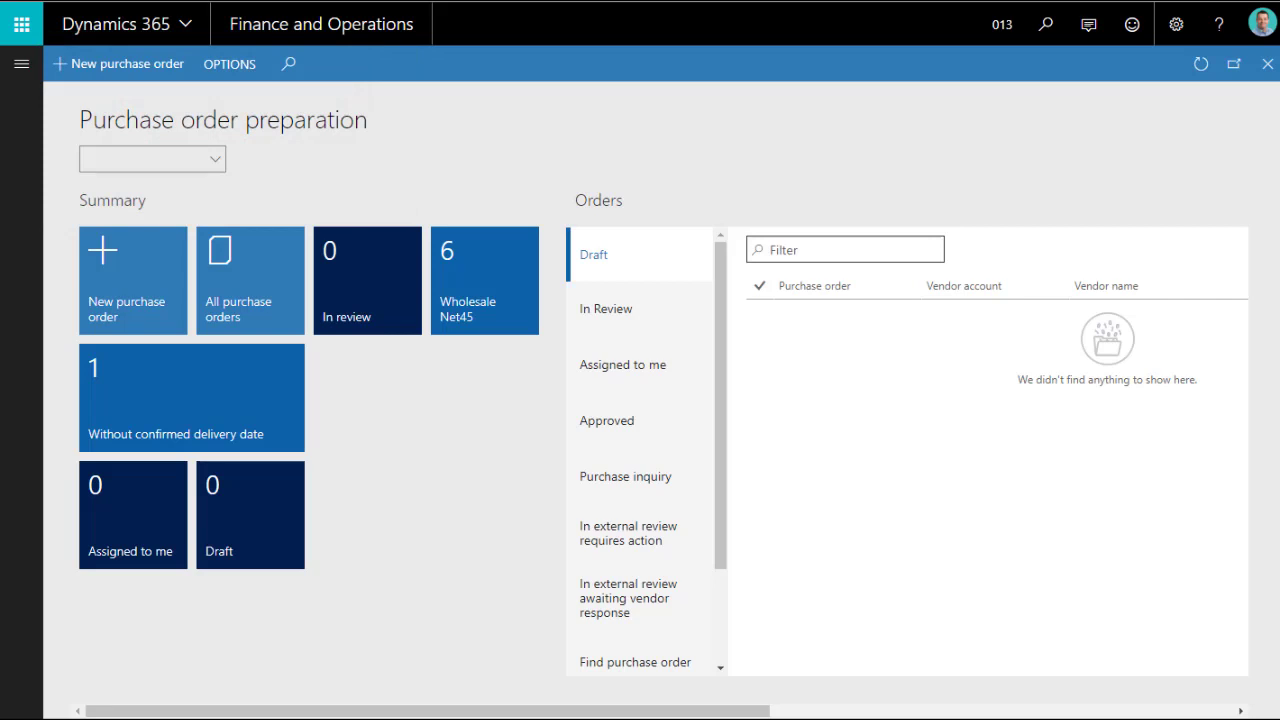
# Step: Choose OPTIONS > Personalize this form in the Purchase order preparation workspace
pyautogui.click(233, 65)
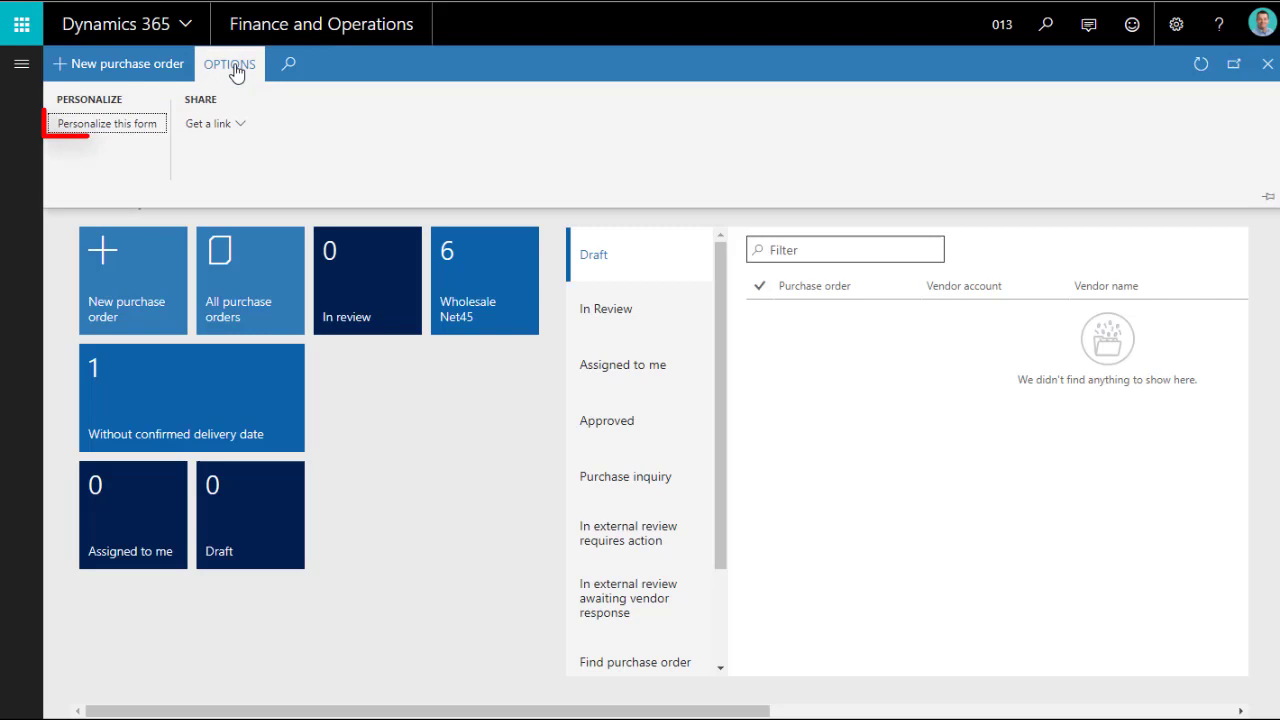
pyautogui.click(127, 128)
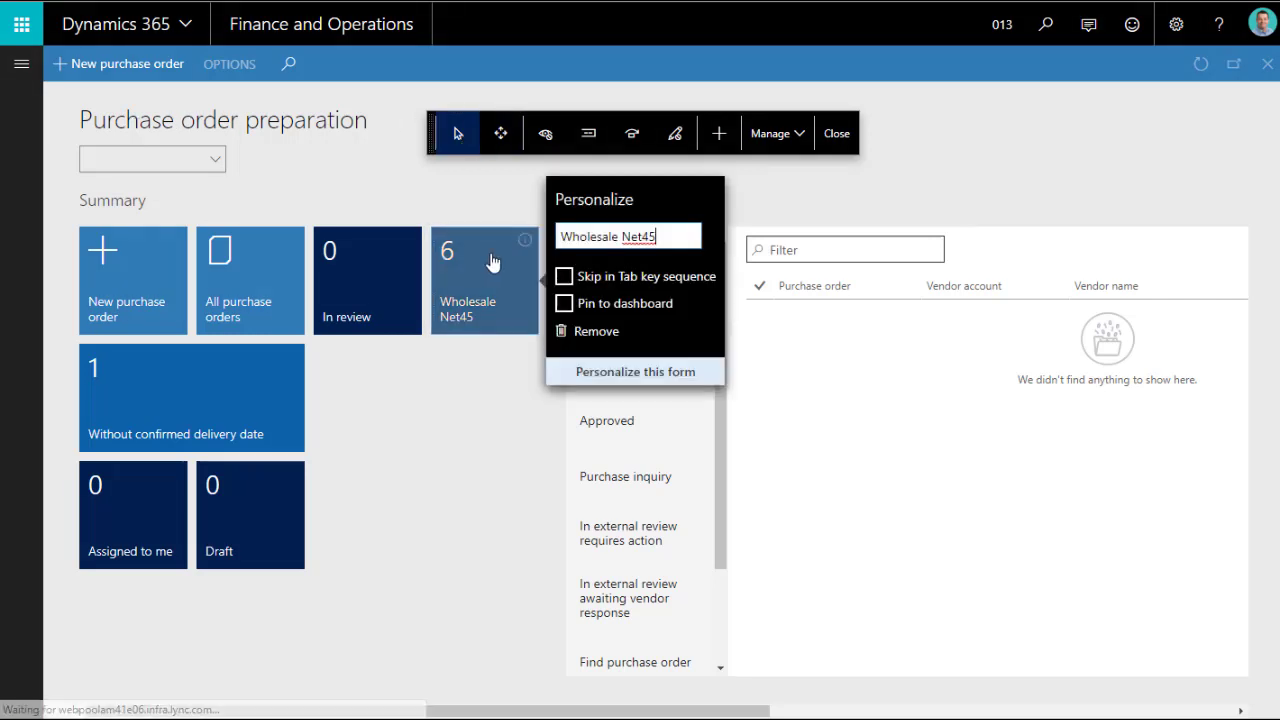
# Step: Hide the In review tile in the Purchase order preparation workspace
pyautogui.click(377, 286)
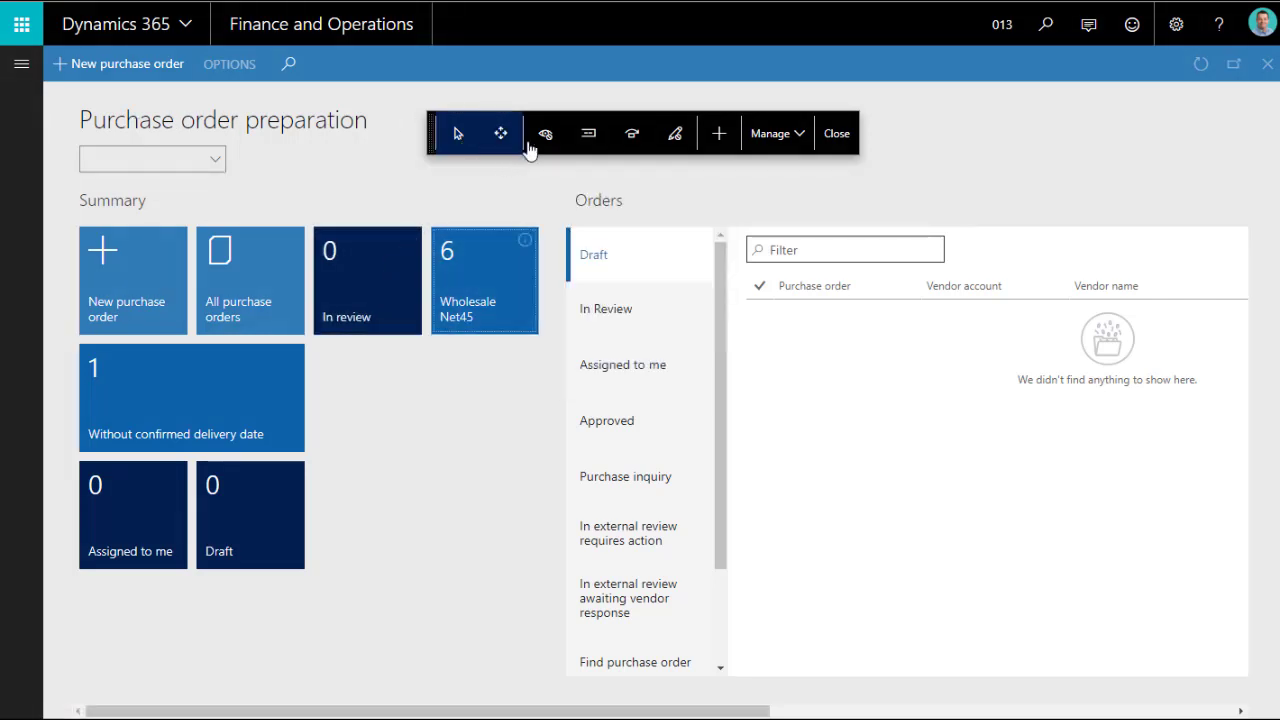
pyautogui.click(545, 134)
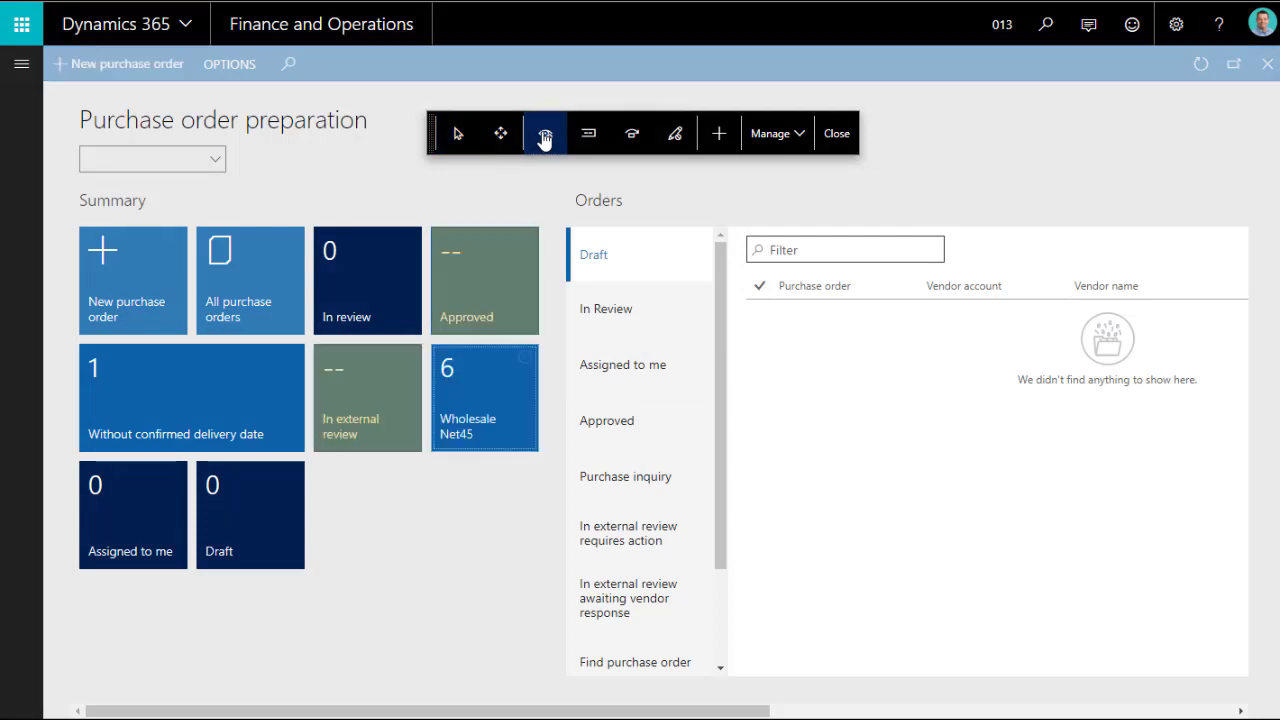
pyautogui.click(385, 294)
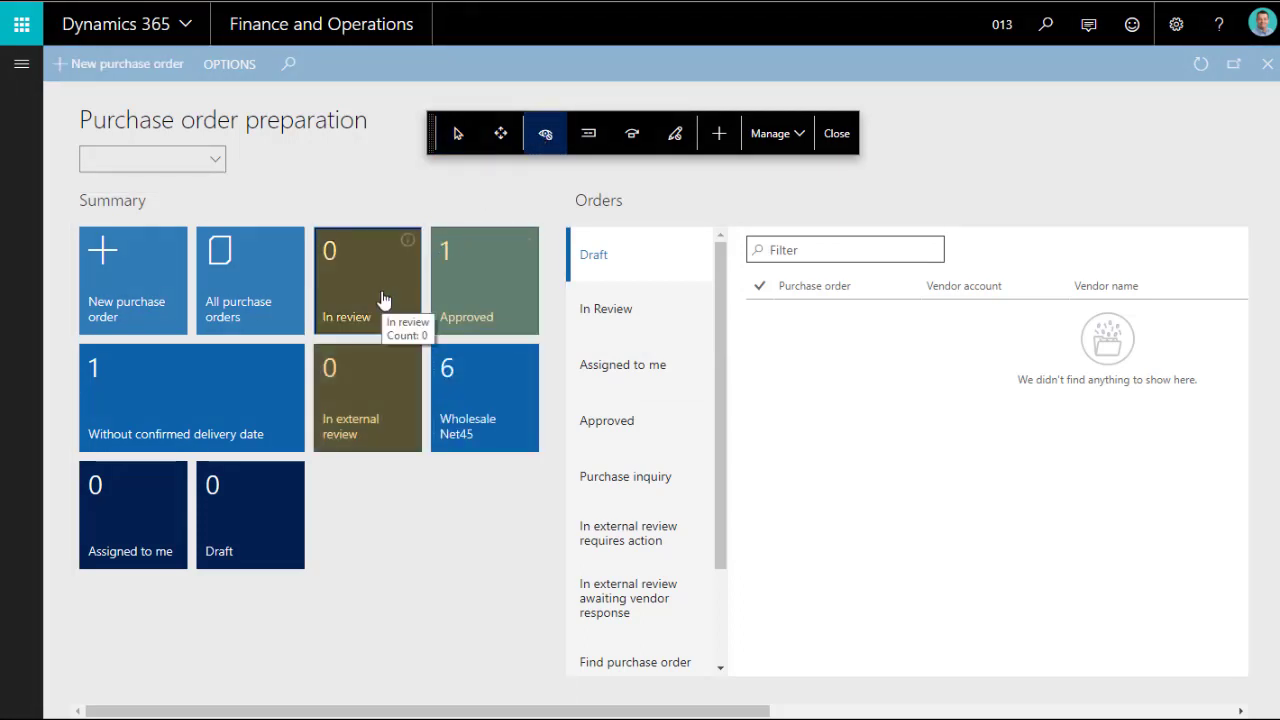
pyautogui.click(451, 133)
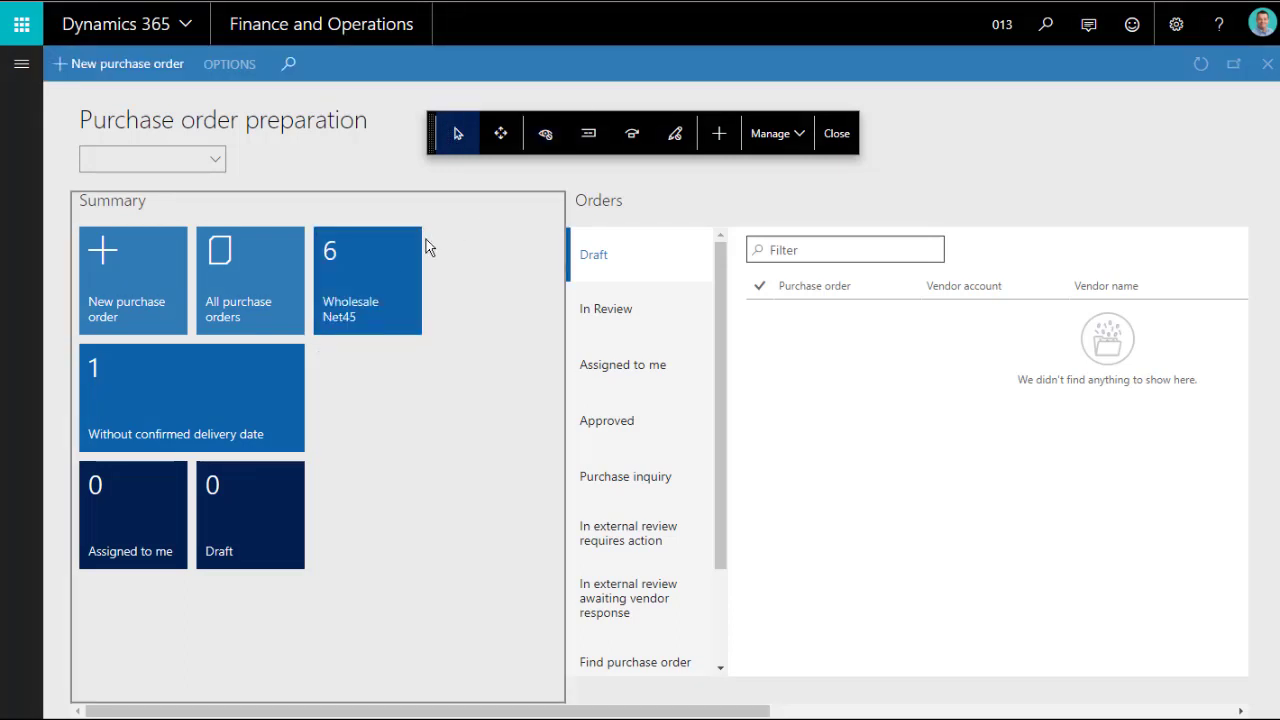
# Step: Pin the Wholesale Net45 count to the dashboard and close personalization
pyautogui.click(383, 289)
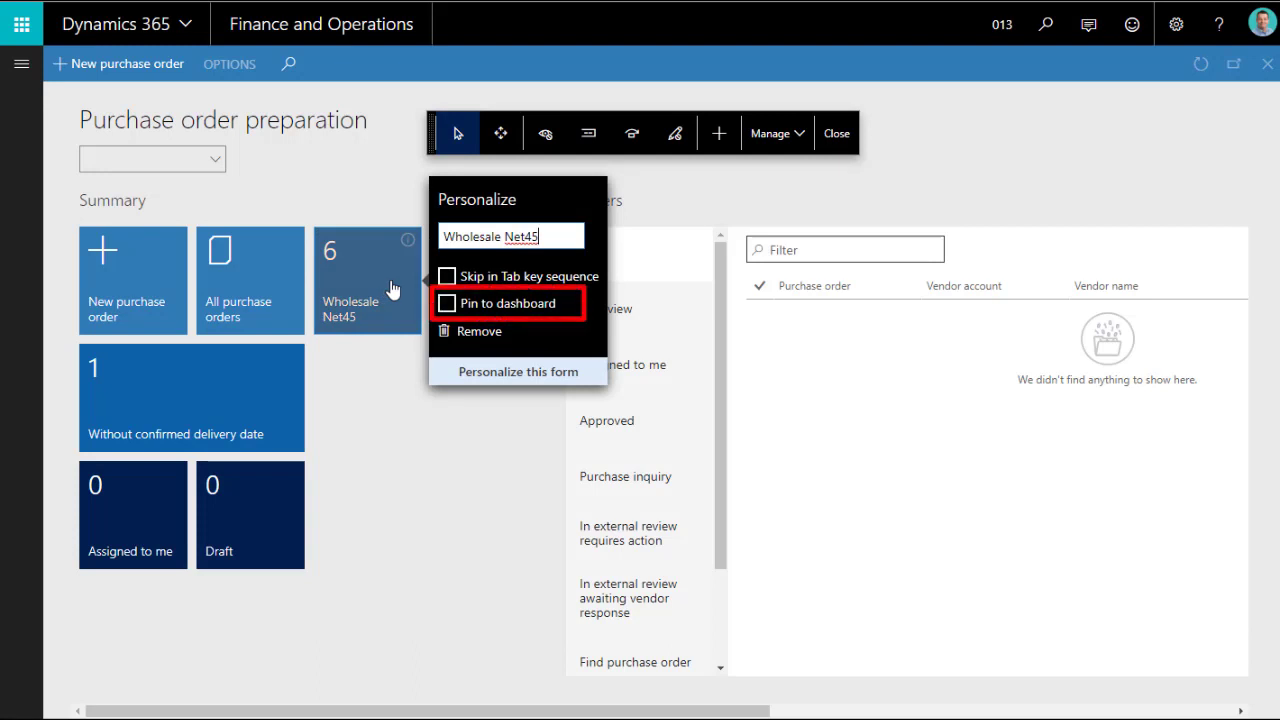
pyautogui.click(446, 304)
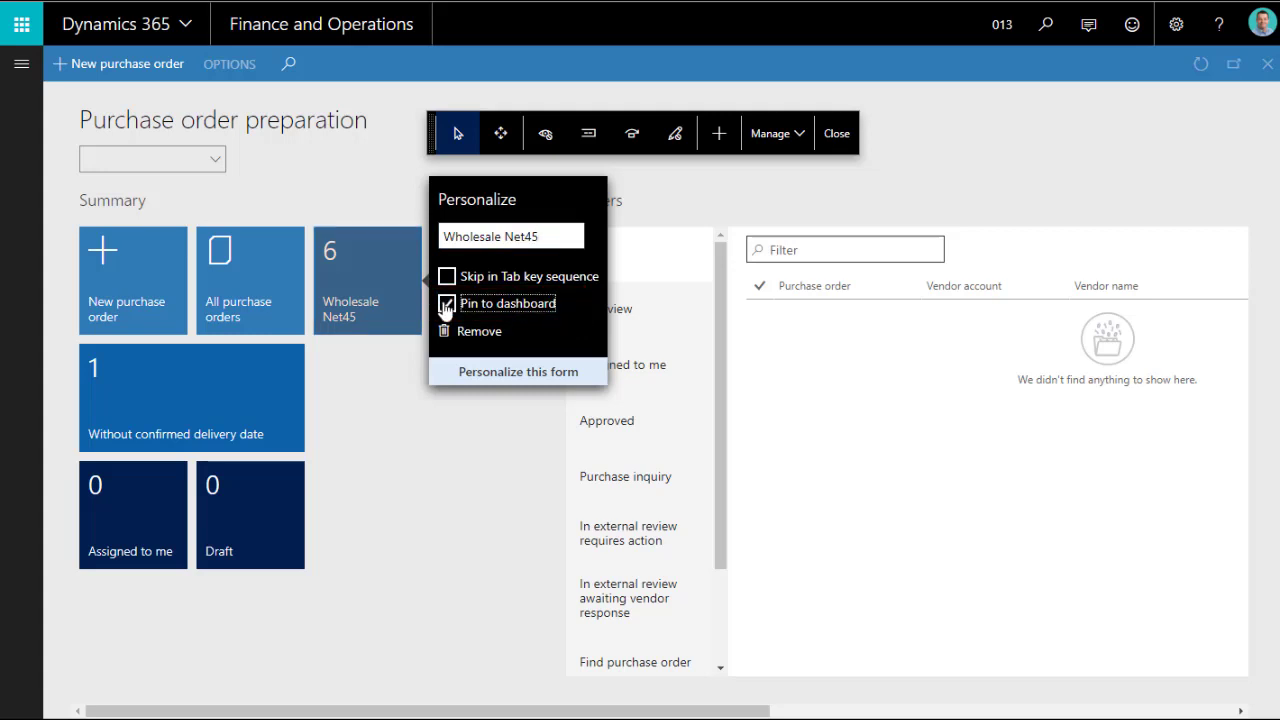
pyautogui.click(836, 133)
# Step: From the dashboard, open the Wholesale Net45 count to list the six customer group 10 customers
pyautogui.click(333, 27)
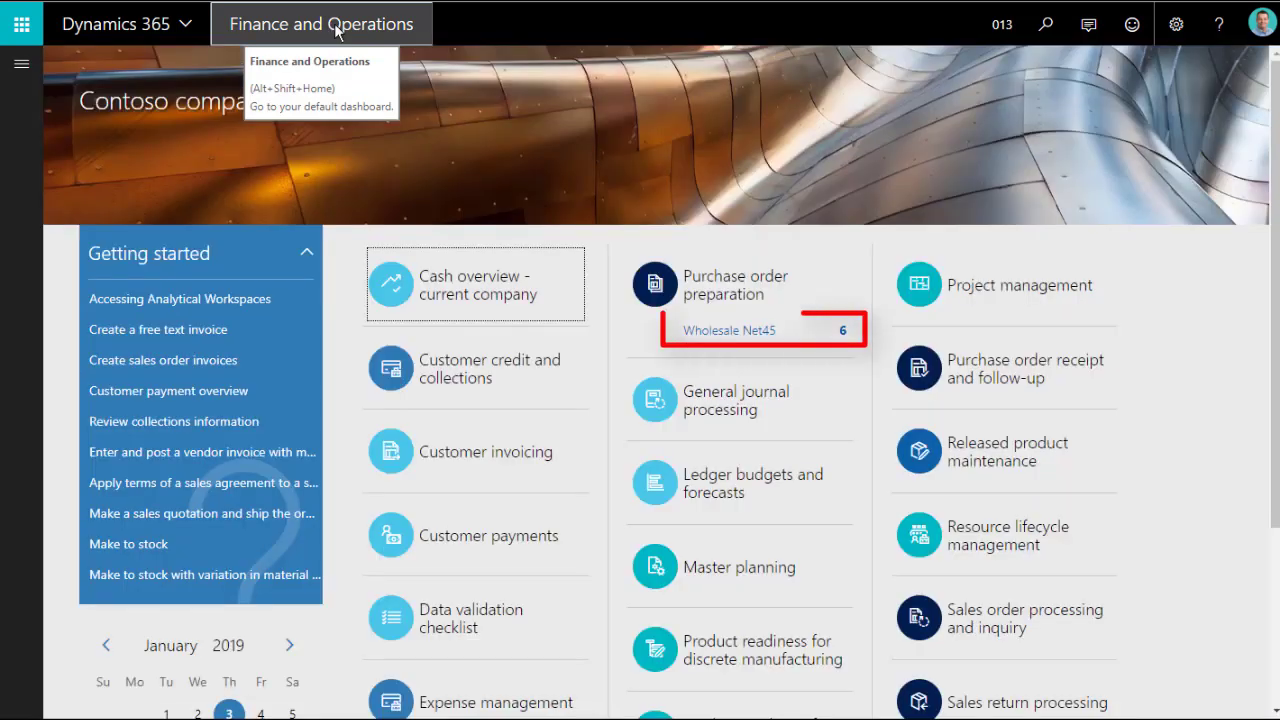
pyautogui.click(737, 338)
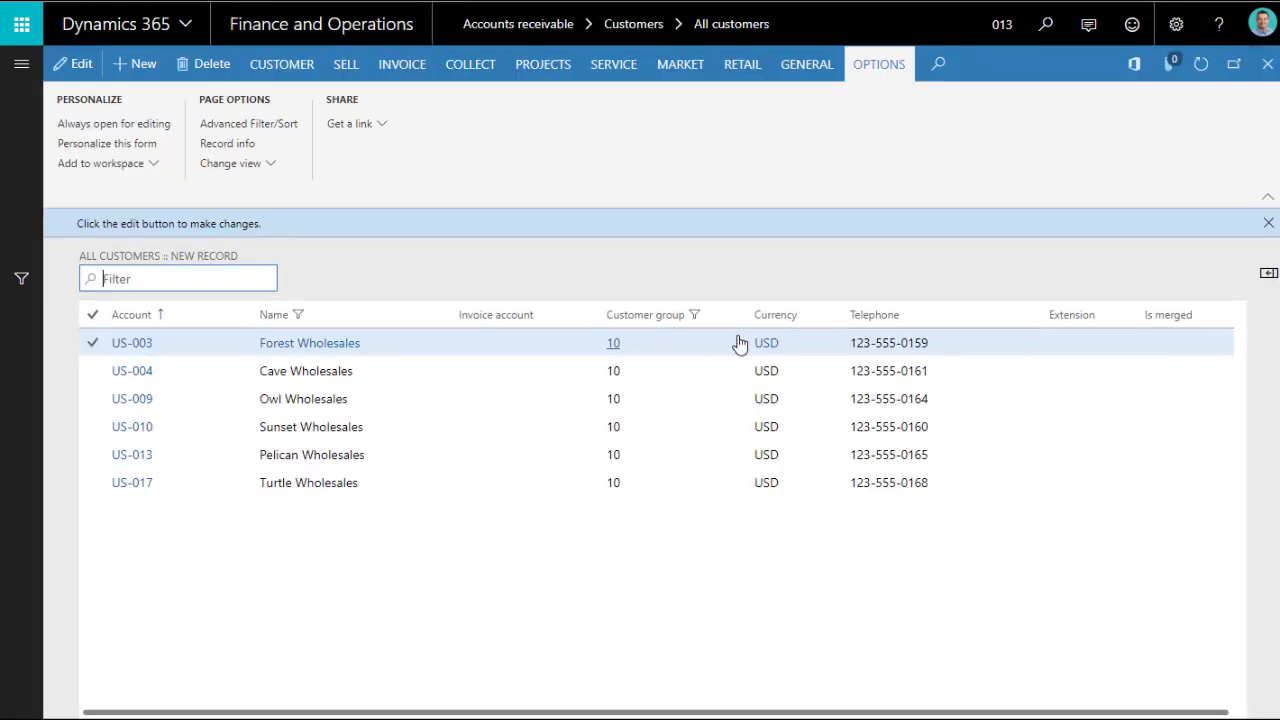